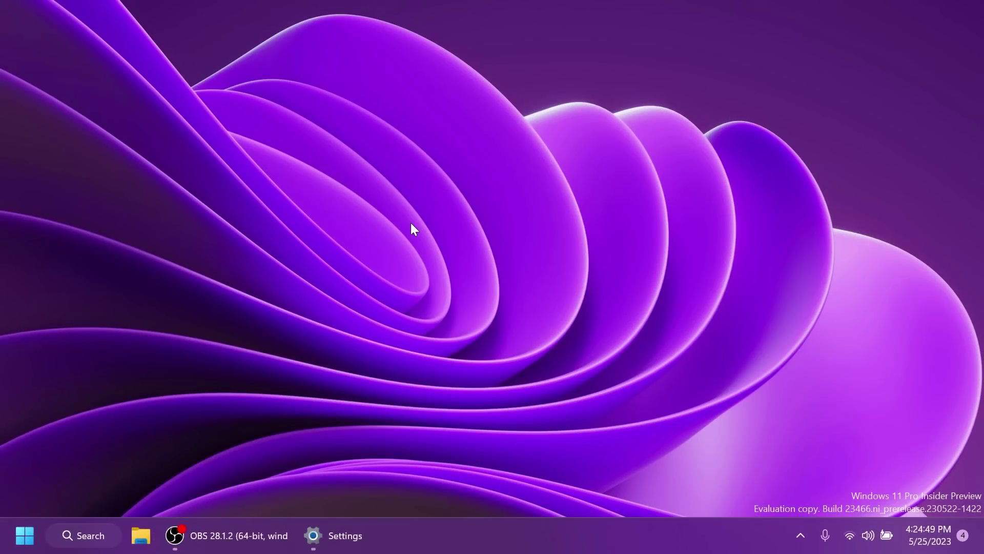
Bring back the System > About page showing build 23466.1001, then close Settings
left_click(313, 537)
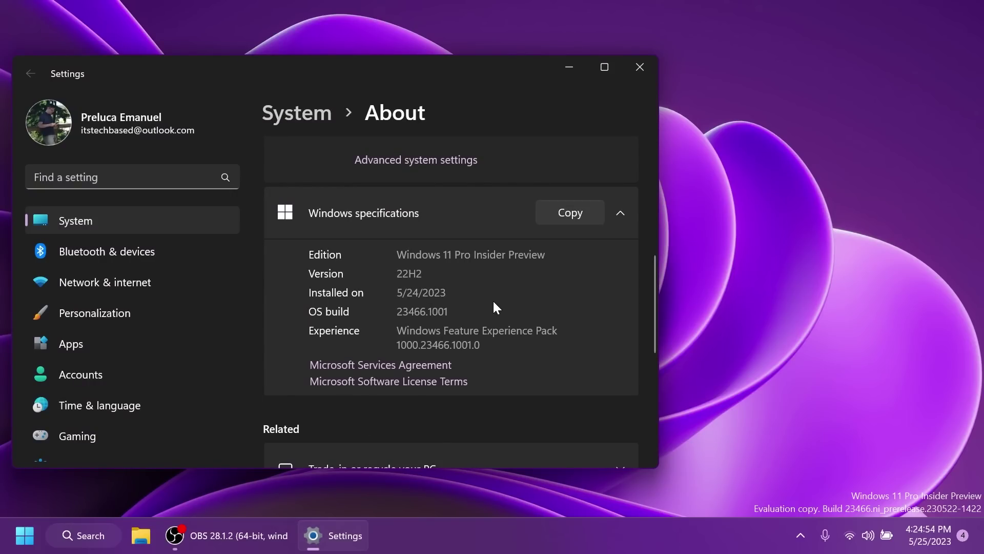
key("alt+F4")
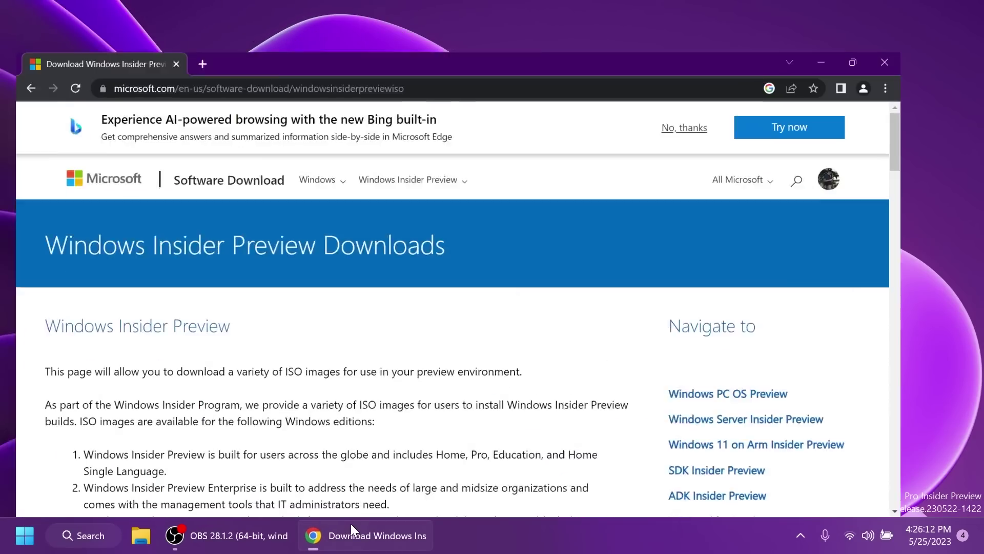
Select and confirm the Windows 11 Insider Preview (Dev Channel) edition
scroll(291, 315, "down", 10)
scroll(291, 315, "down", 15)
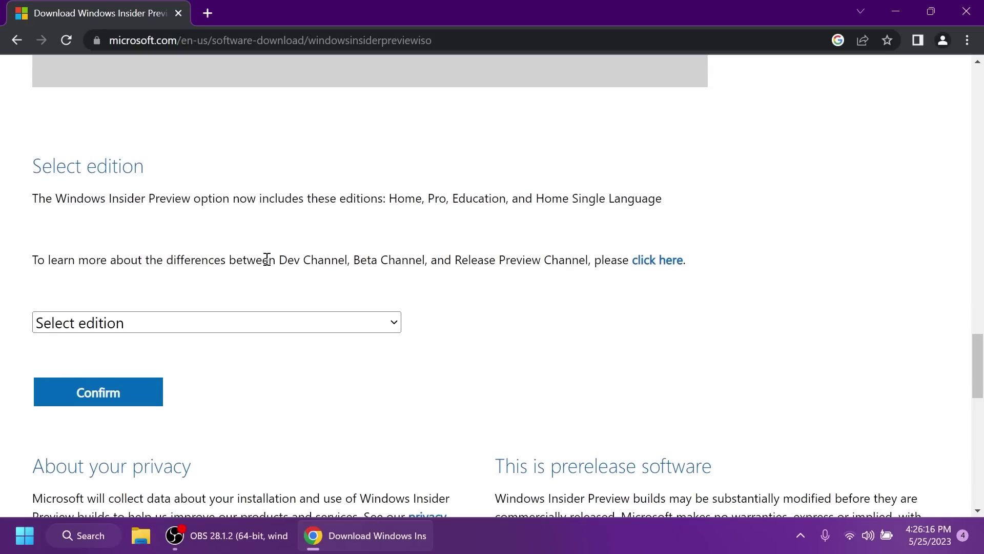
left_click(245, 322)
left_click(324, 125)
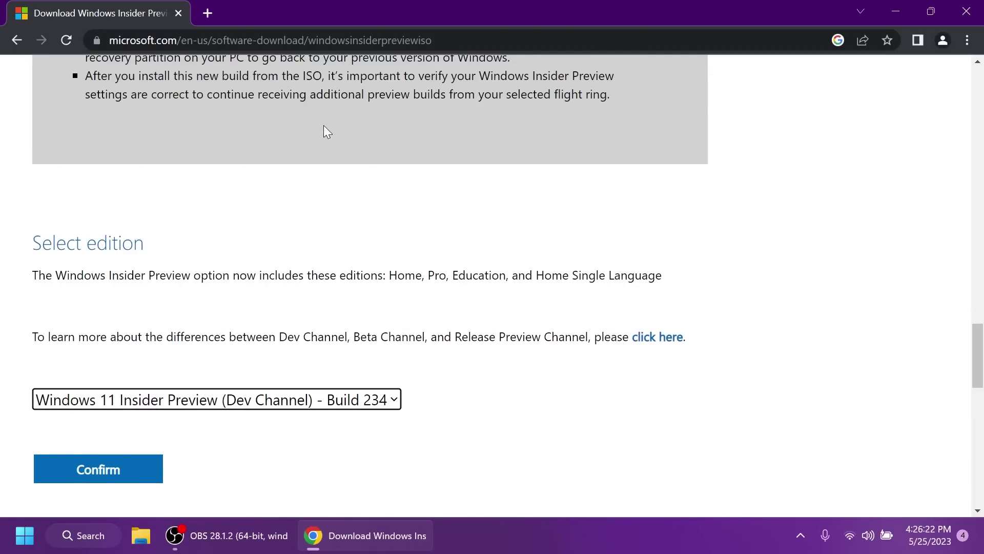
left_click(148, 474)
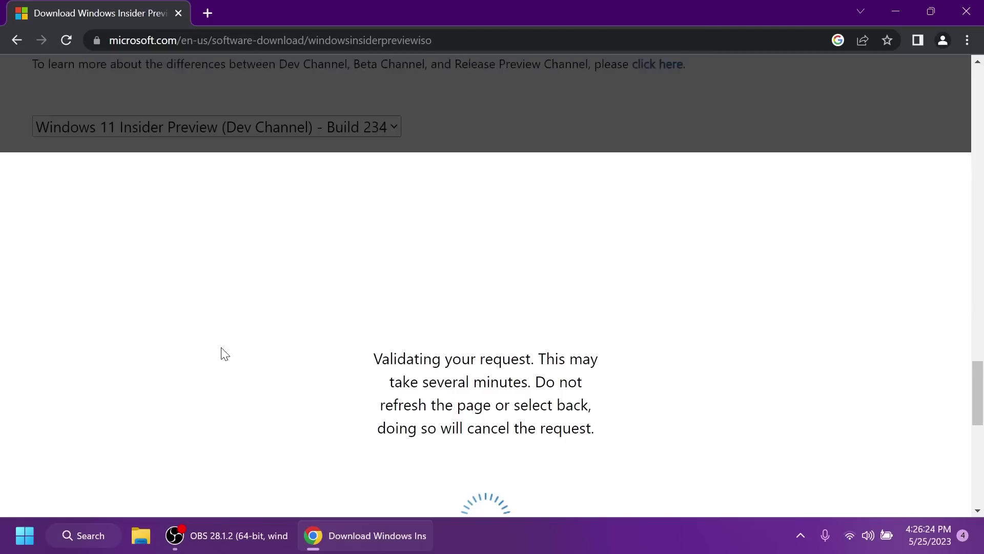
Choose English (United States) as the product language and confirm it
left_click(205, 237)
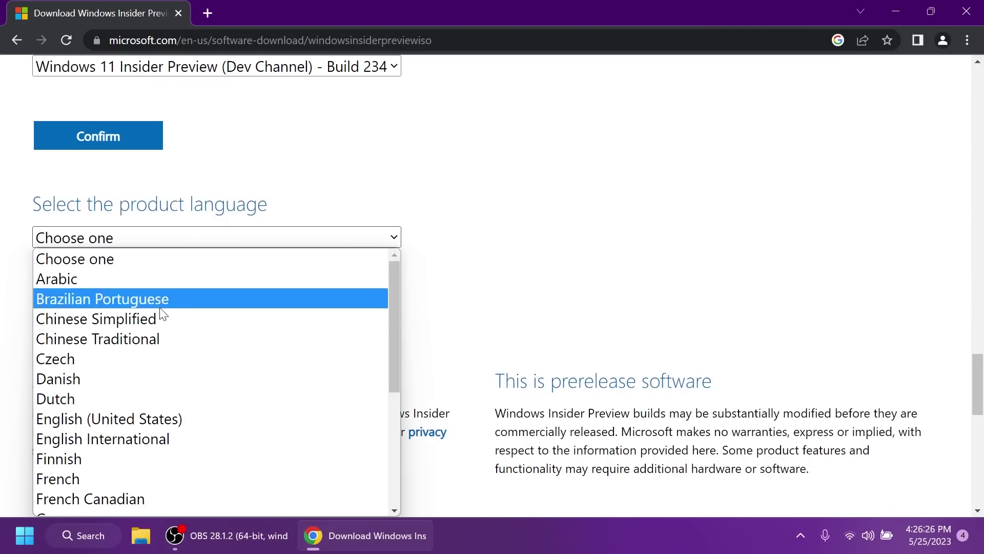
left_click(147, 416)
left_click(132, 312)
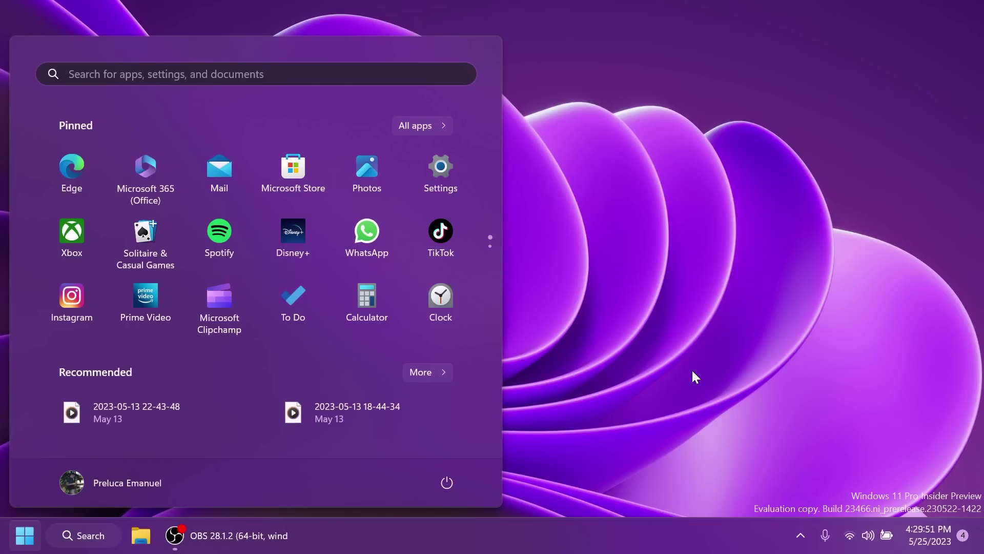
Dismiss the Start menu by clicking an empty spot on the desktop
left_click(554, 368)
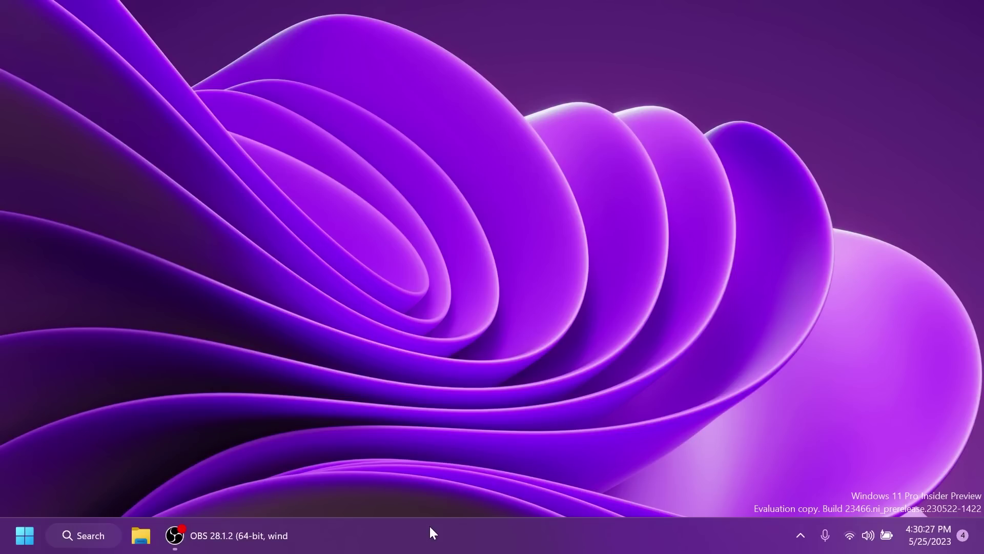
Go to taskbar settings from the taskbar and expand Taskbar behaviors
right_click(447, 527)
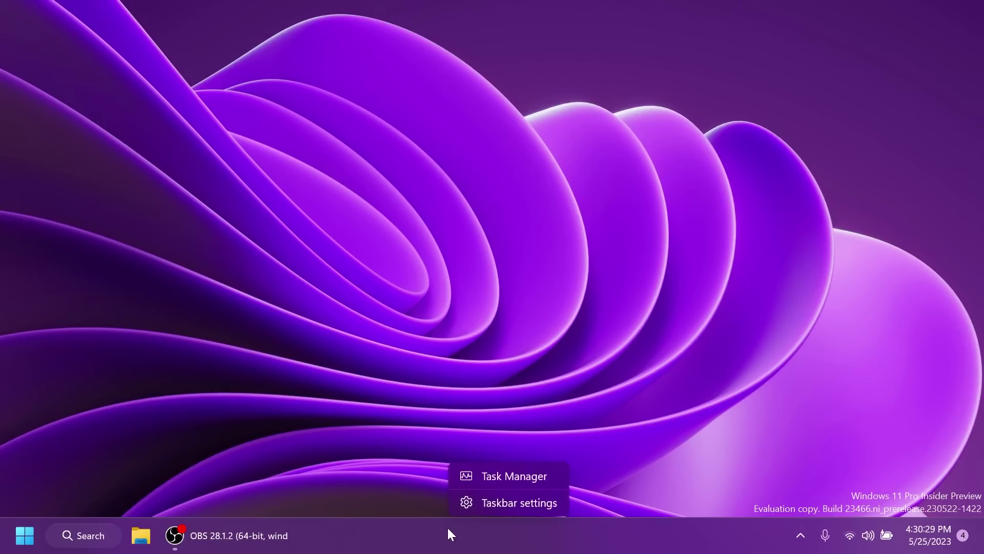
left_click(484, 505)
scroll(401, 307, "down", 6)
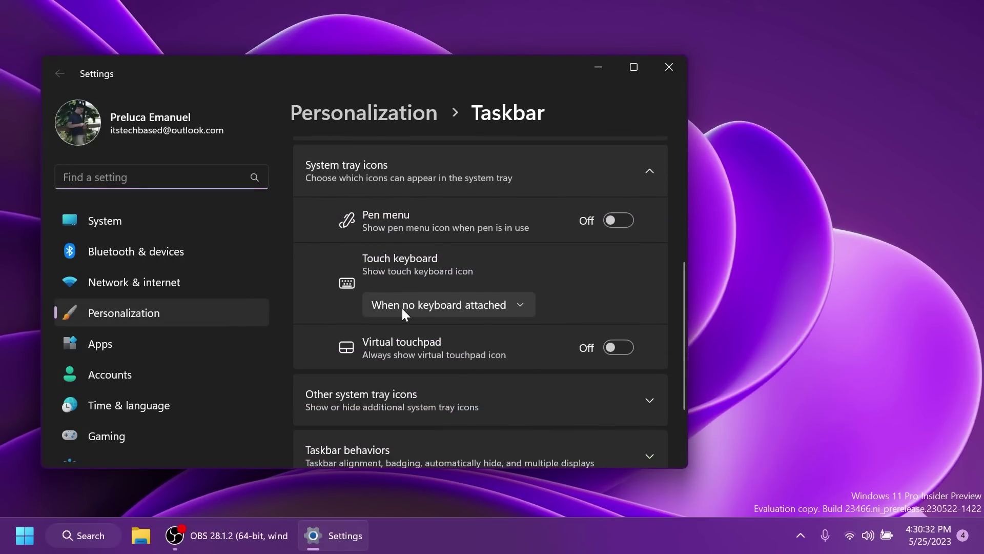
left_click(413, 341)
scroll(415, 341, "down", 10)
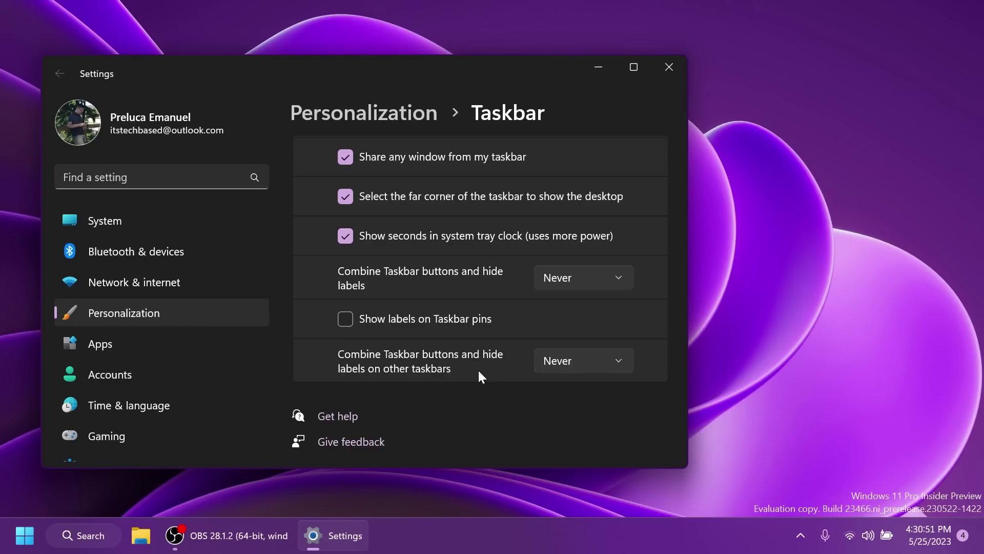
scroll(481, 338, "up", 2)
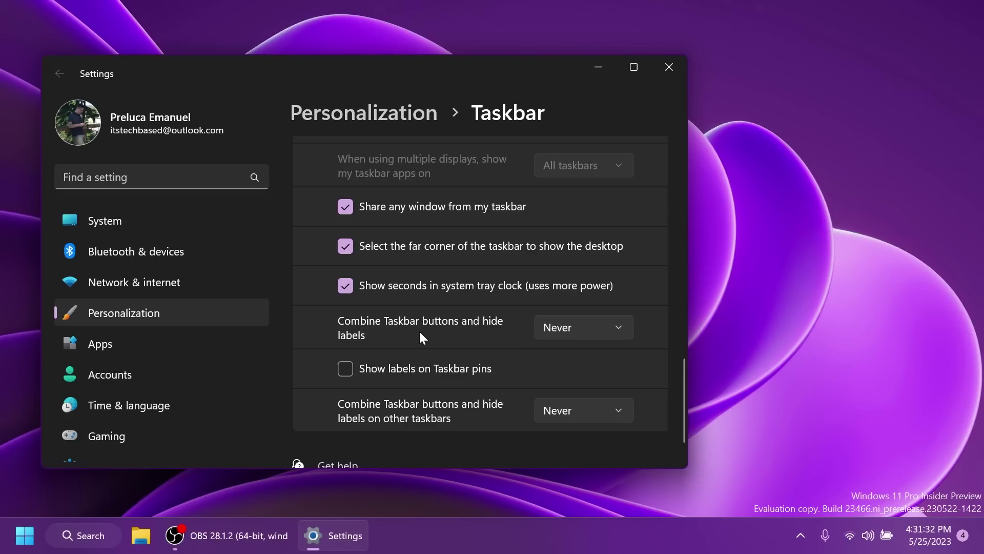
Set Combine taskbar buttons to Always, then Never; toggle pin labels on, then off
left_click(567, 331)
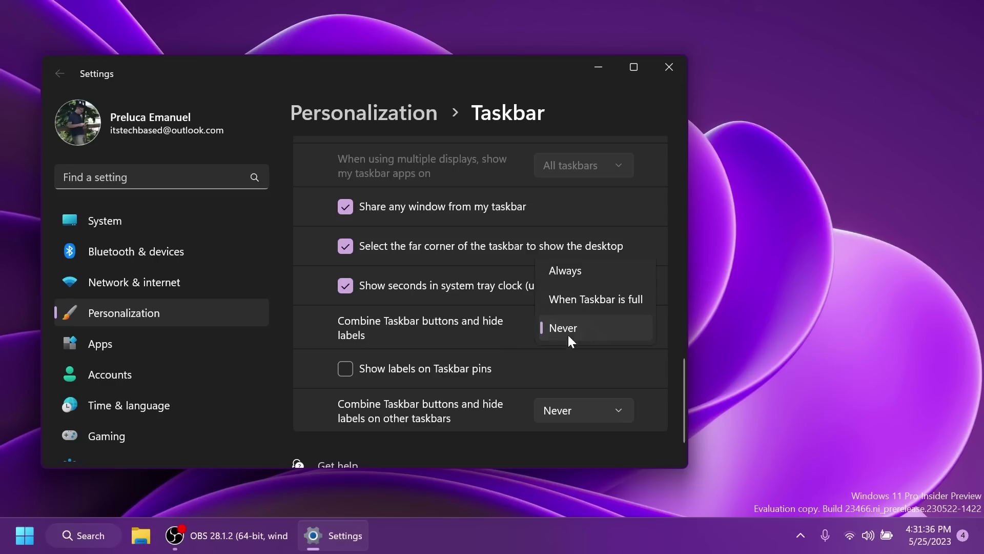
left_click(570, 272)
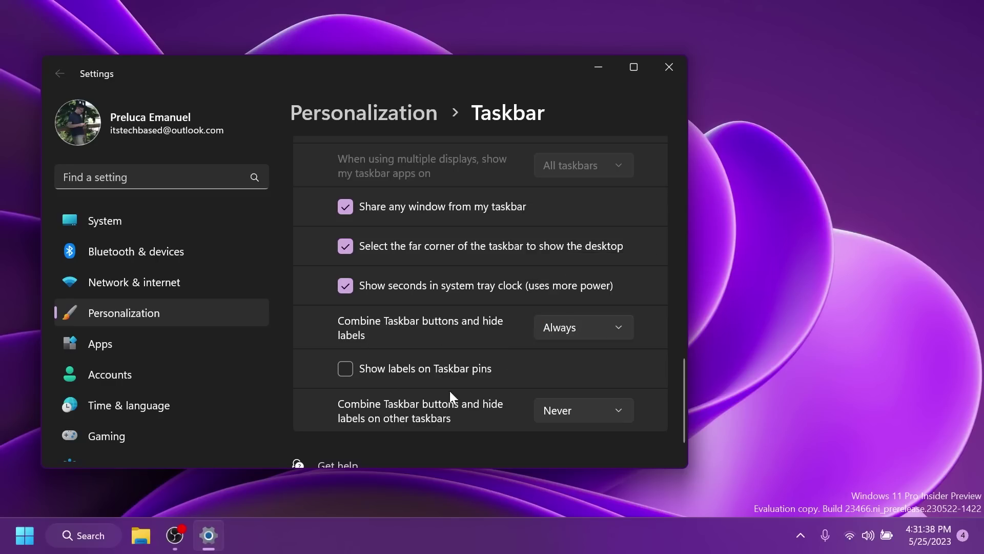
left_click(546, 336)
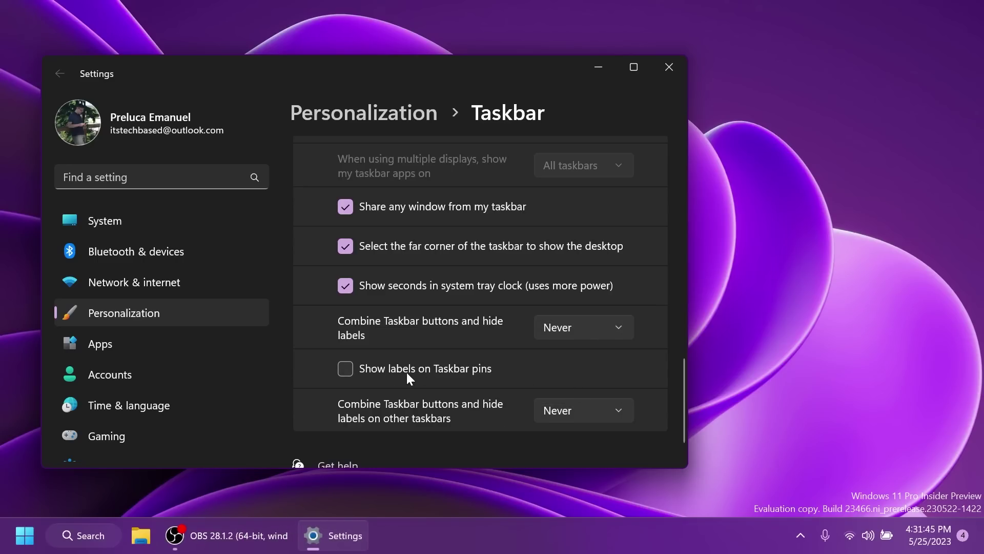
left_click(343, 369)
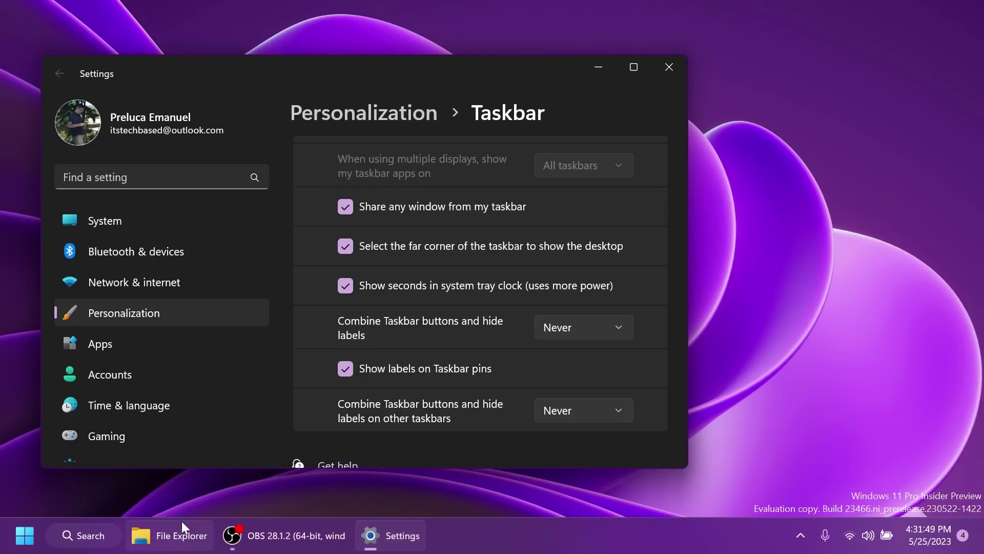
left_click(346, 369)
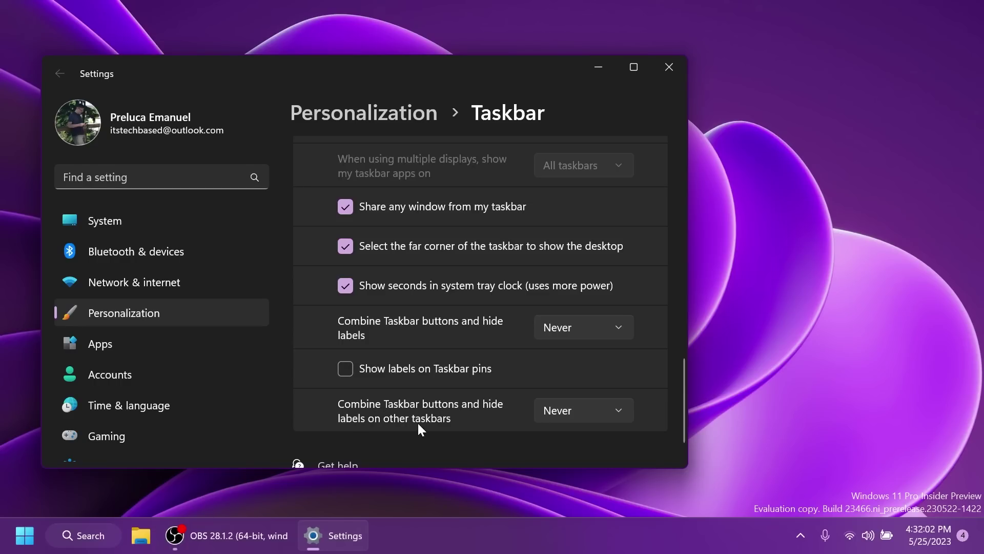
left_click(559, 417)
Leave Combine buttons on other taskbars at Never and dismiss its choices
left_click(553, 435)
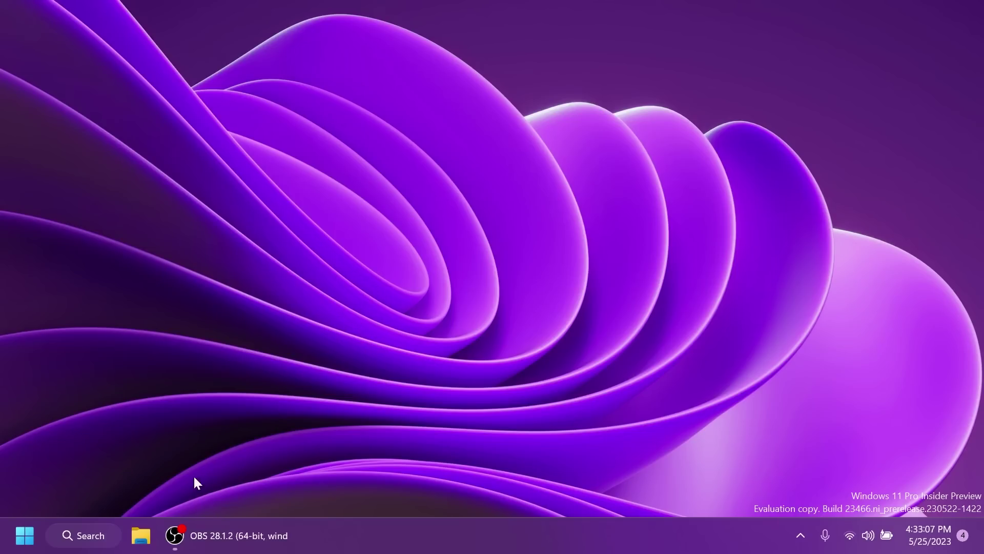
Open File Explorer on This PC, listing drives C:, D:, E: and F:
left_click(141, 536)
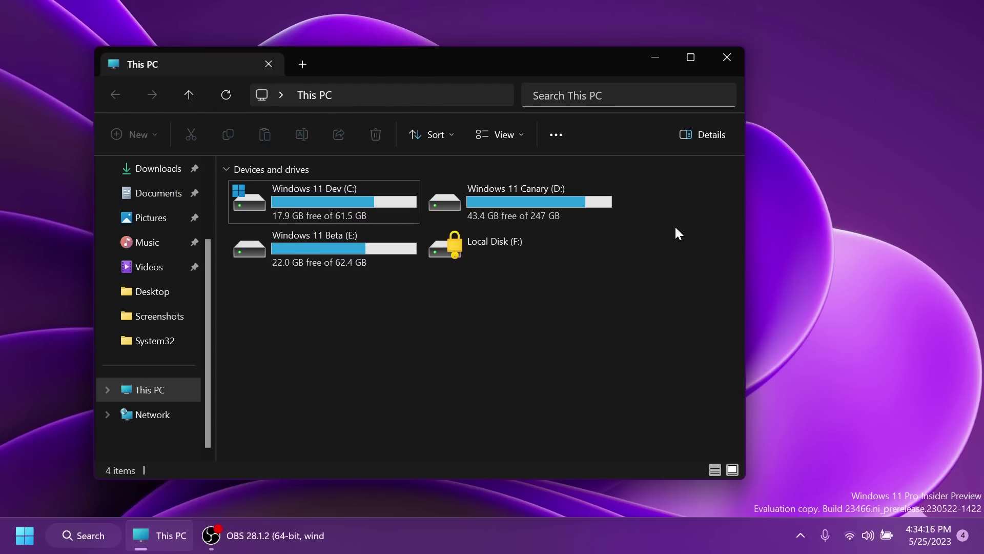
Close the File Explorer window
left_click(727, 57)
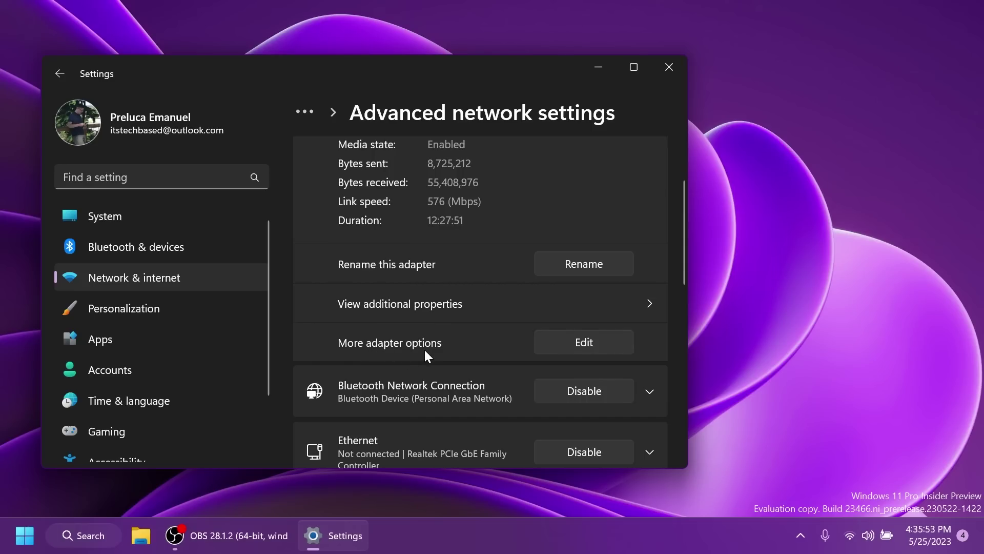
View the Wi-Fi adapter's properties, then bring up the taskbar's context menu
left_click(580, 348)
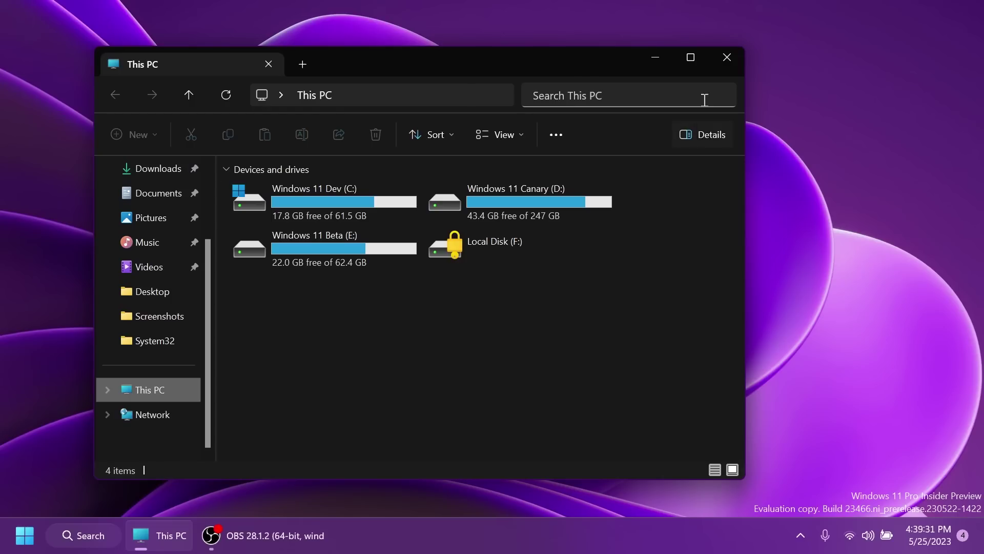
mouse_move(690, 54)
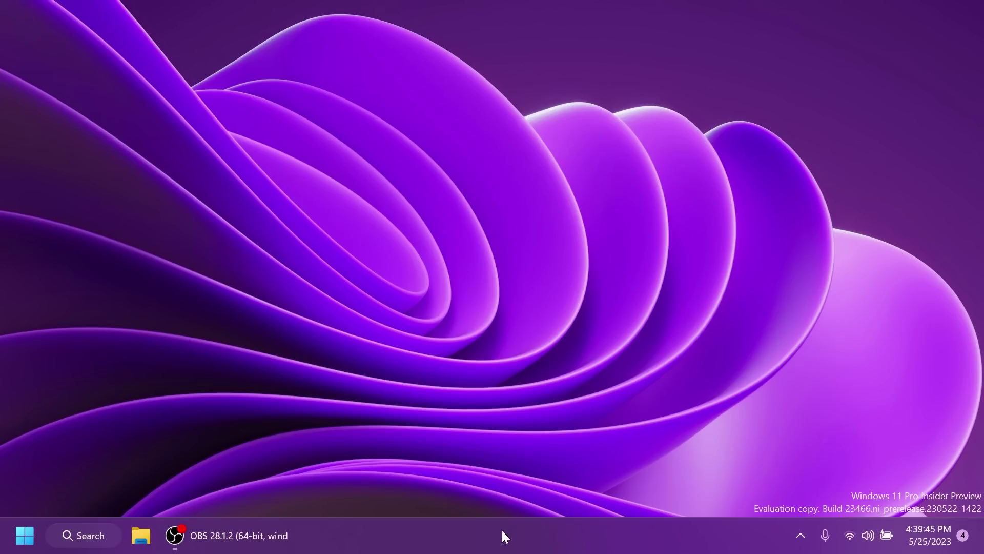
right_click(490, 537)
left_click(515, 505)
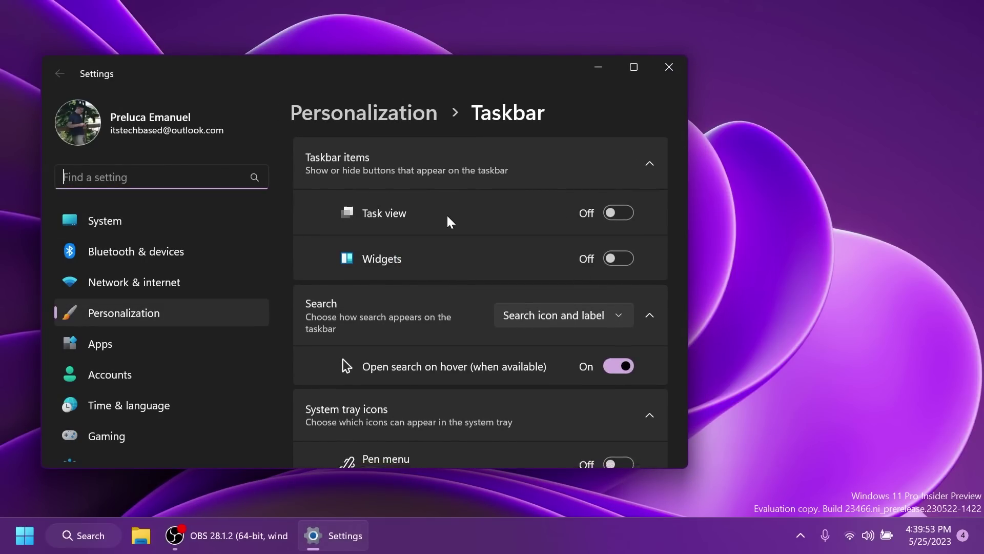
scroll(447, 217, "down", 1)
scroll(447, 216, "up", 1)
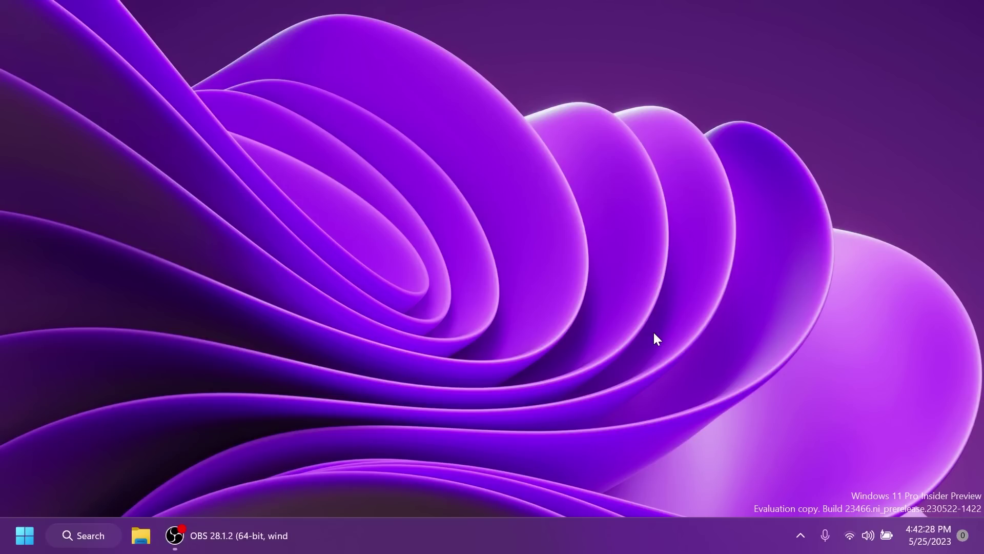
key("ctrl+shift+Escape")
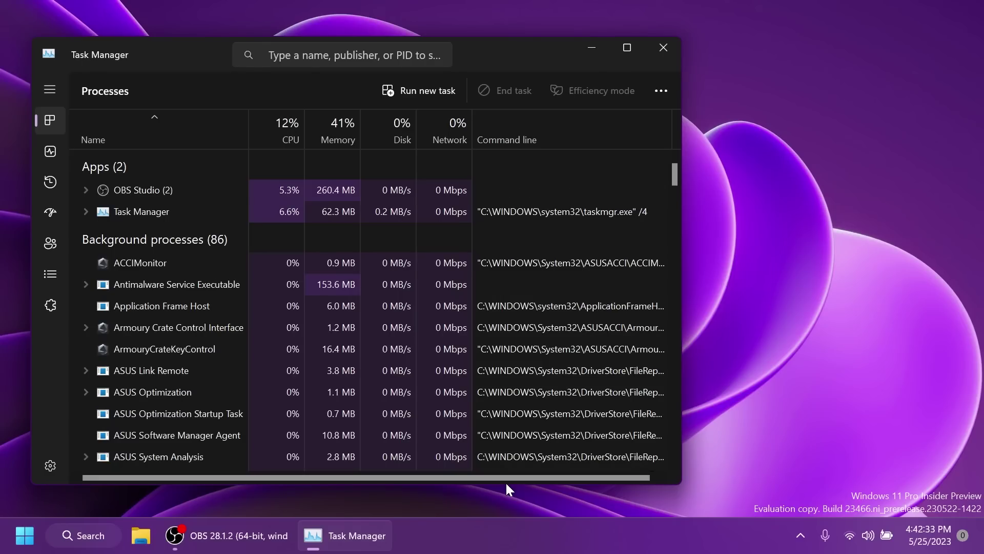